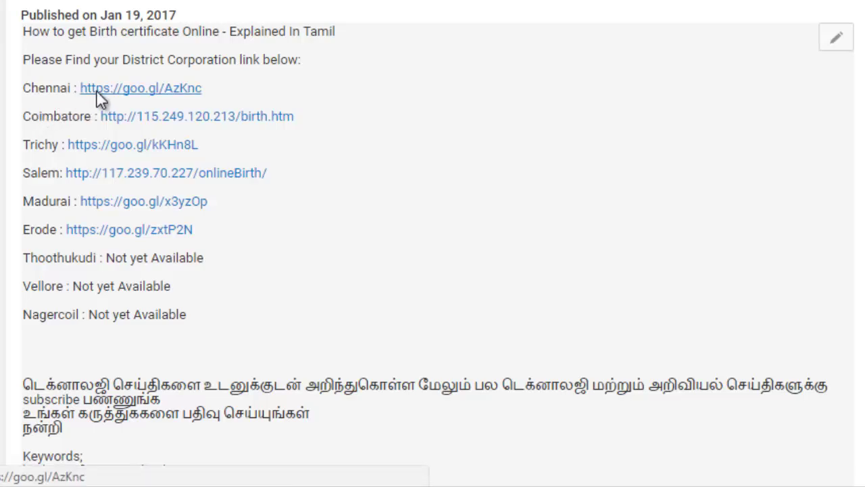
Follow the Chennai goo.gl link in the YouTube description to the corporation's birth certificate page
click(99, 96)
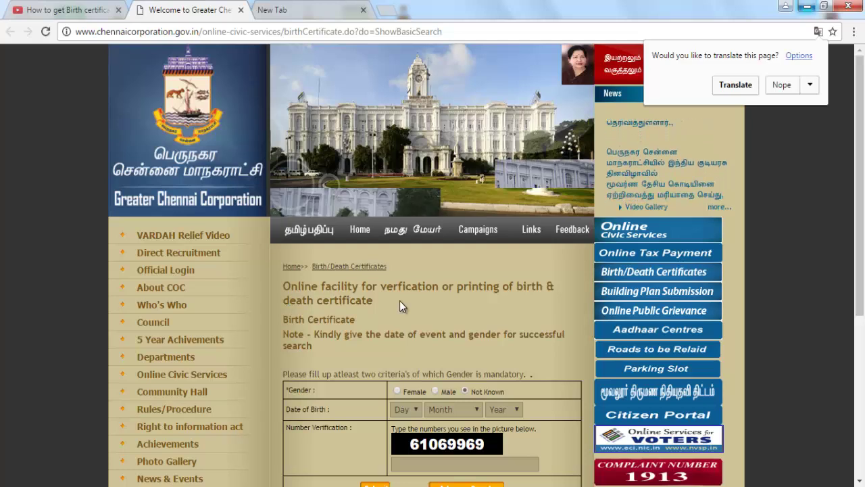
Decline the page translation and select Male as the gender
click(783, 84)
drag(860, 108, 860, 183)
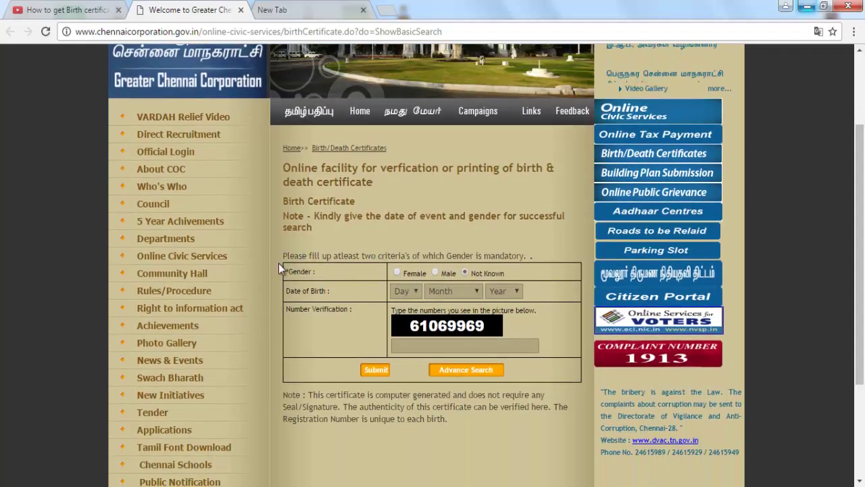
click(435, 272)
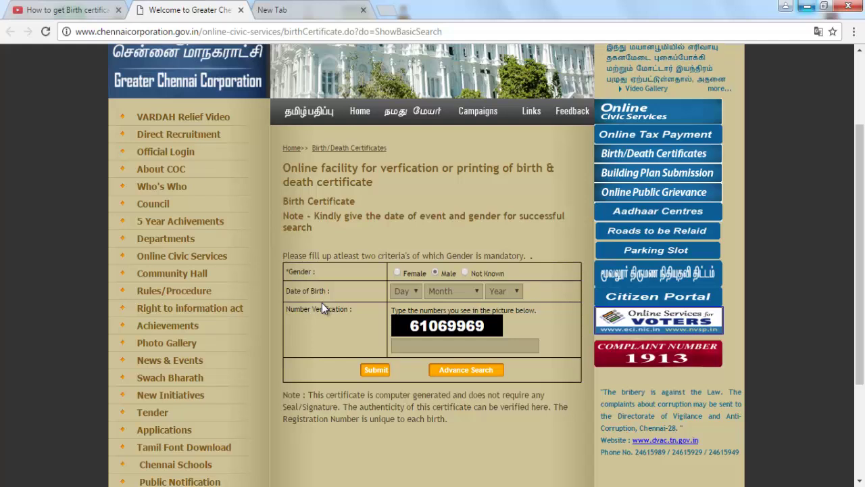
click(410, 292)
click(404, 257)
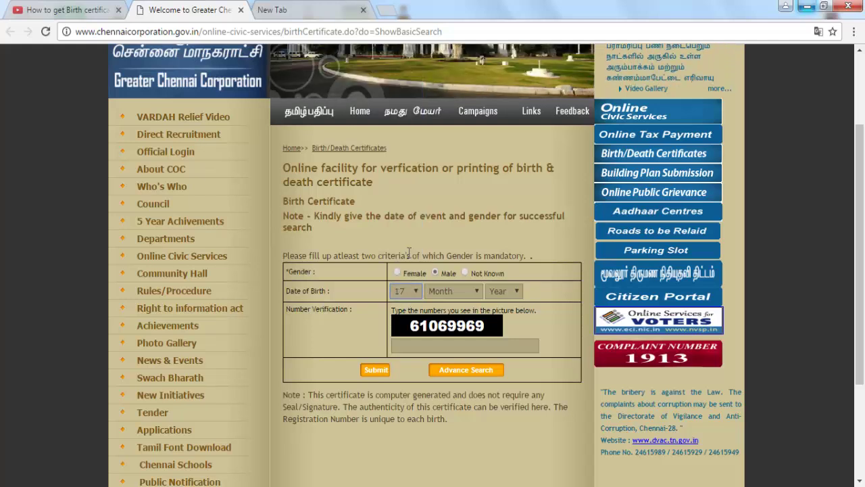
click(440, 291)
click(441, 325)
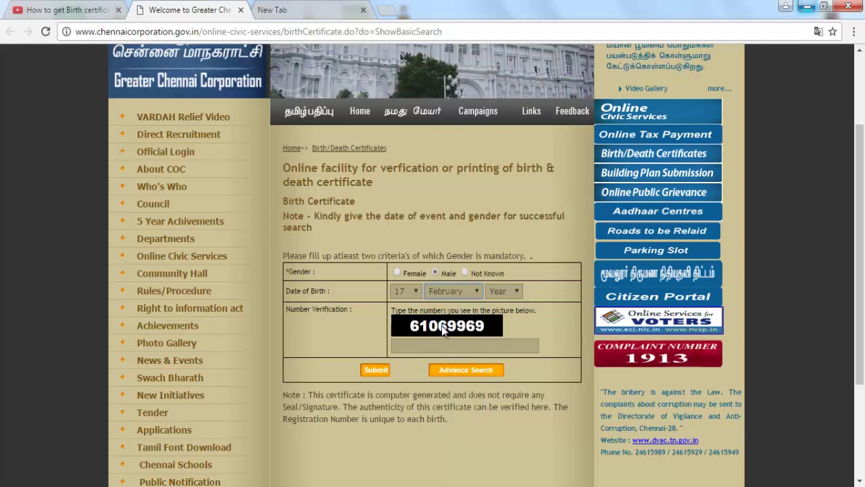
click(498, 290)
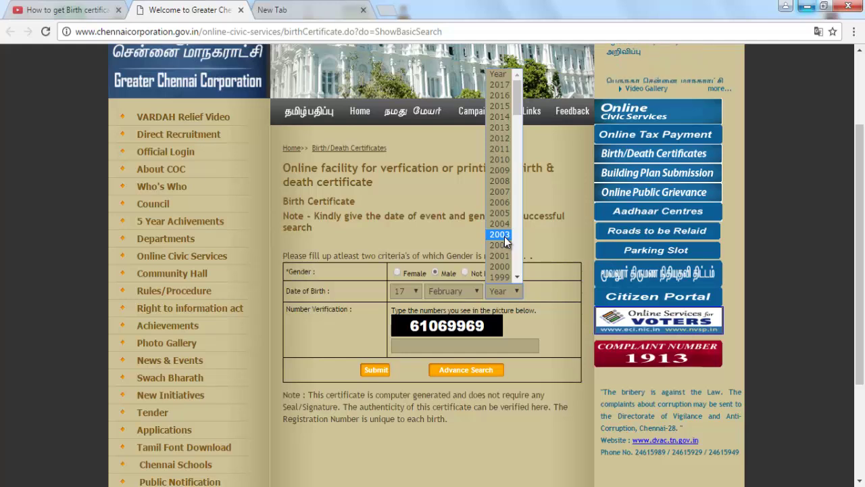
click(504, 237)
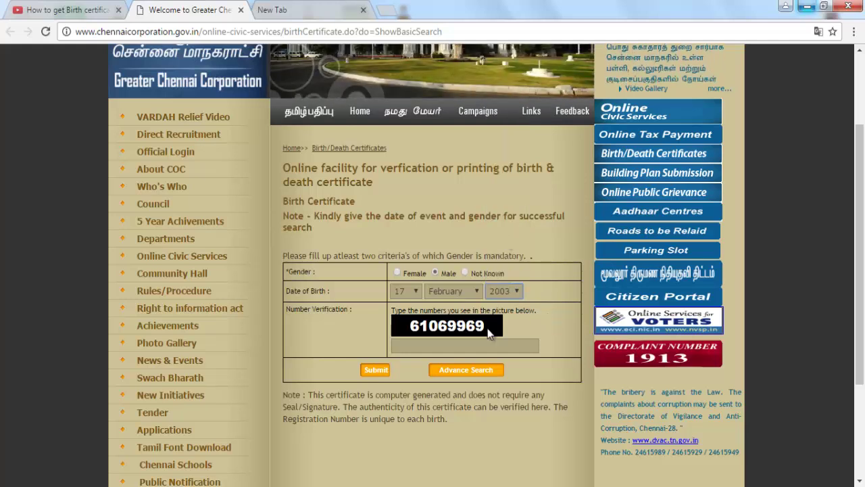
click(457, 345)
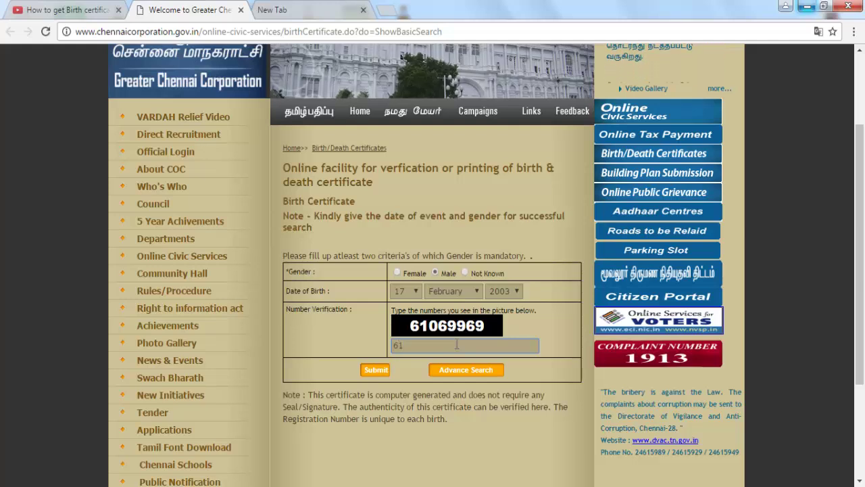
text(61069969)
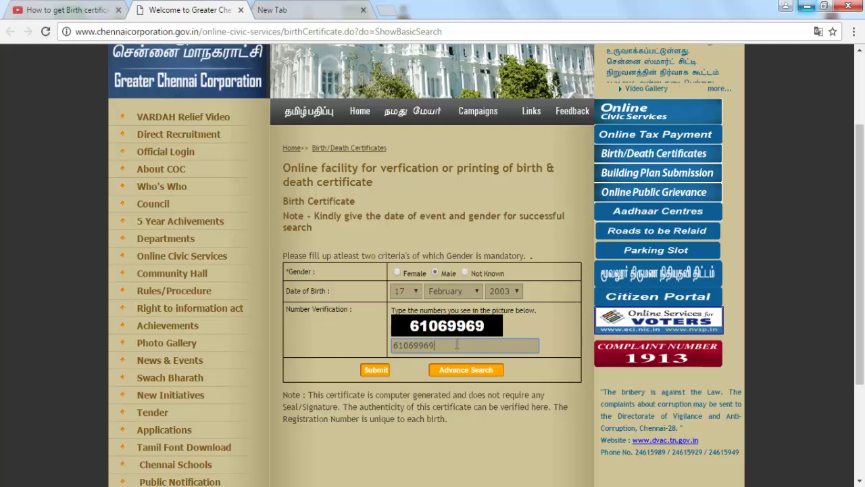
Submit the search and scroll down to the table of male births on 17 Feb 2003
click(373, 372)
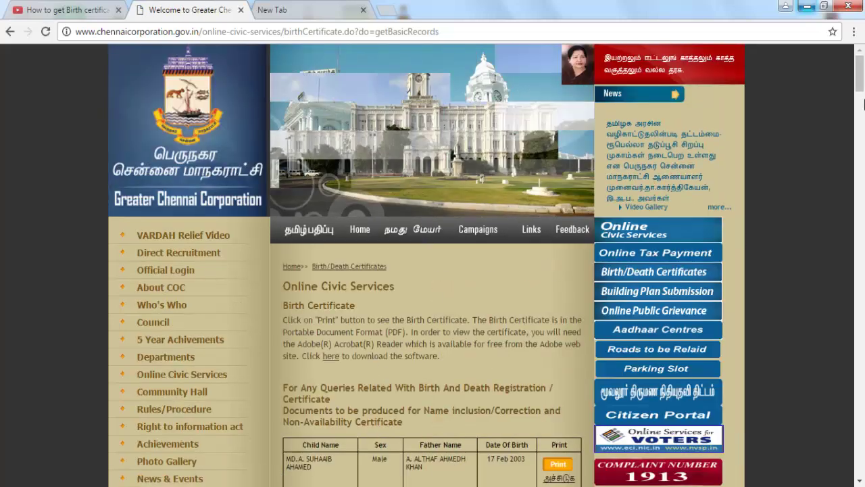
mouse_move(861, 93)
mouse_down()
mouse_move(863, 165)
mouse_move(862, 93)
mouse_up()
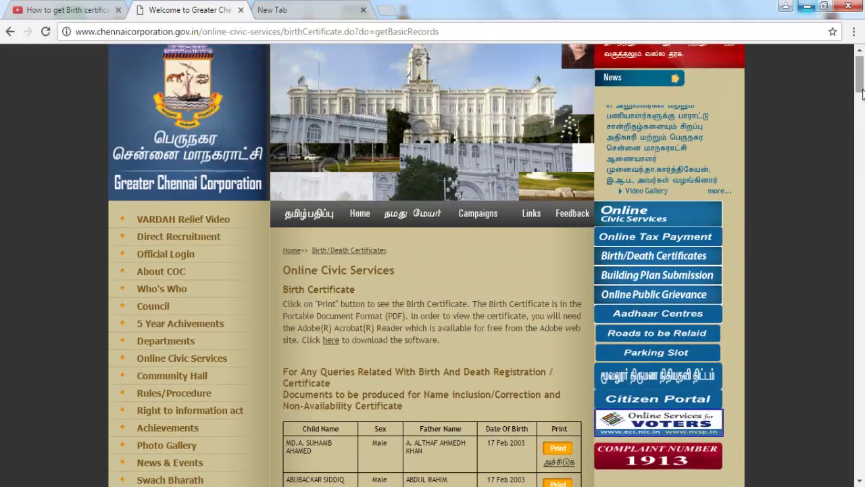
scroll(863, 94, down, 6)
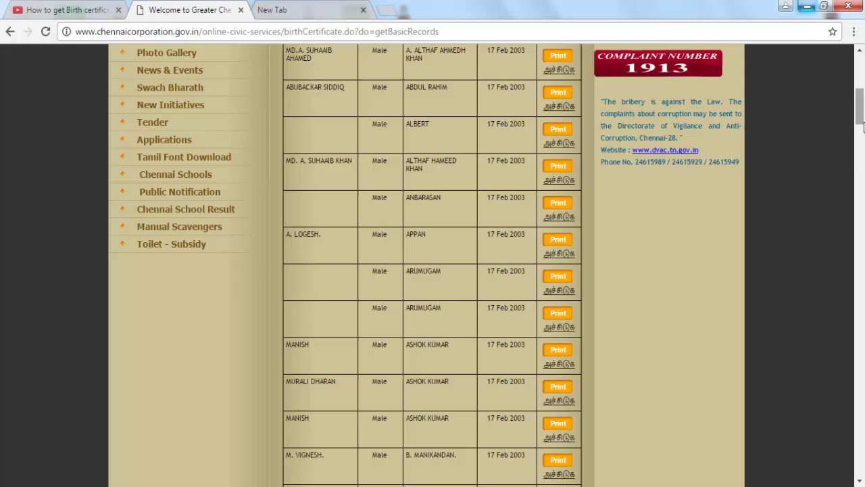
click(854, 31)
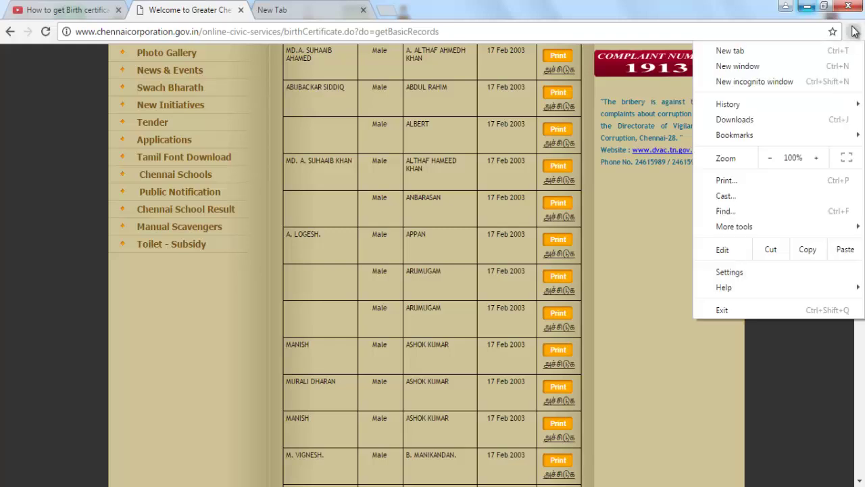
Find the father's name among the results, then close the Find bar and return to the page top
click(766, 215)
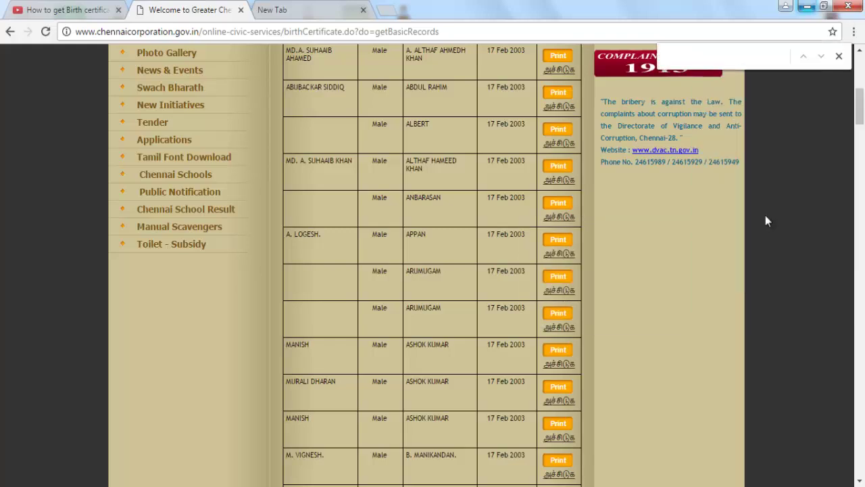
text(as)
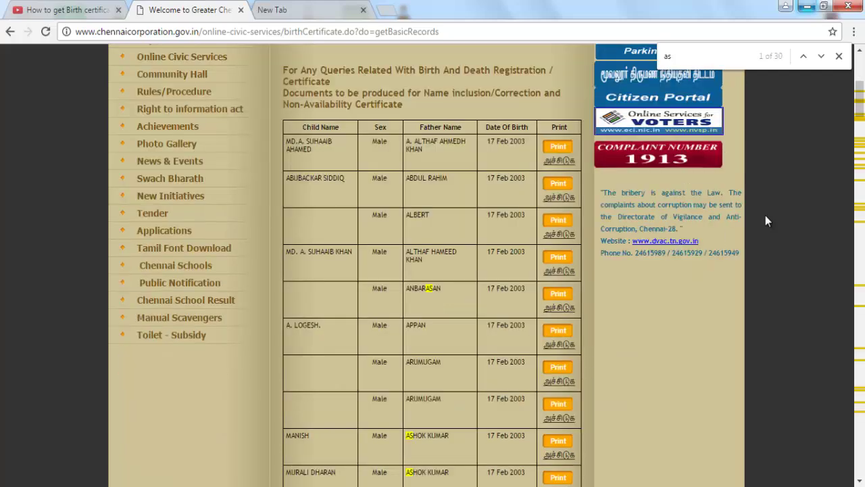
text(h)
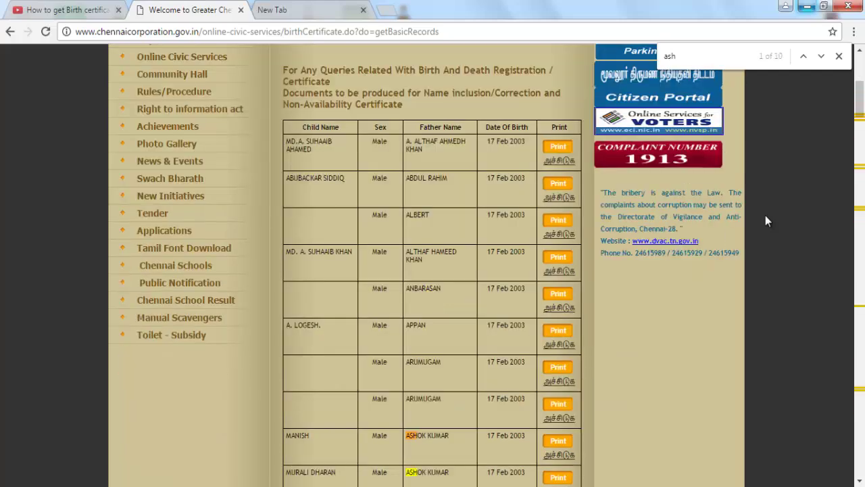
text(ok)
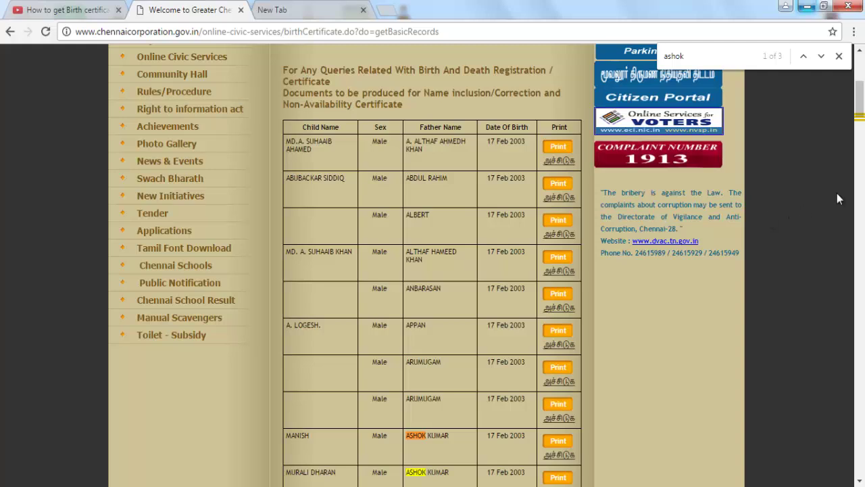
click(807, 60)
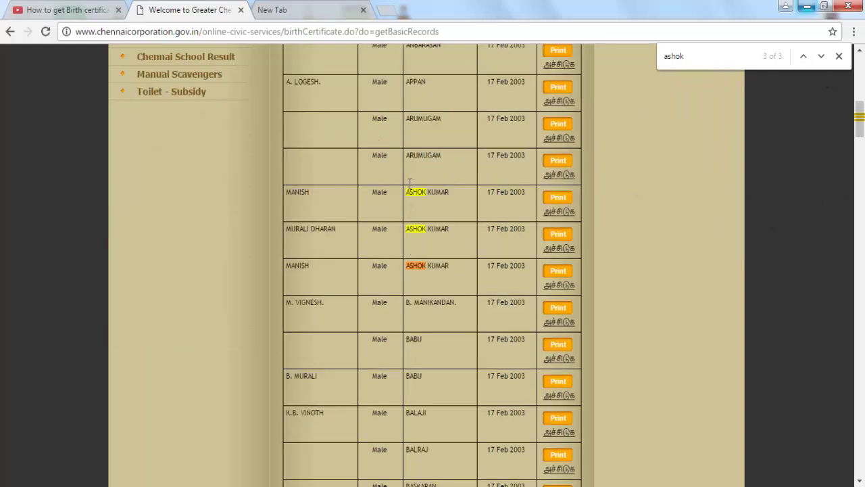
click(839, 57)
drag(860, 125, 863, 75)
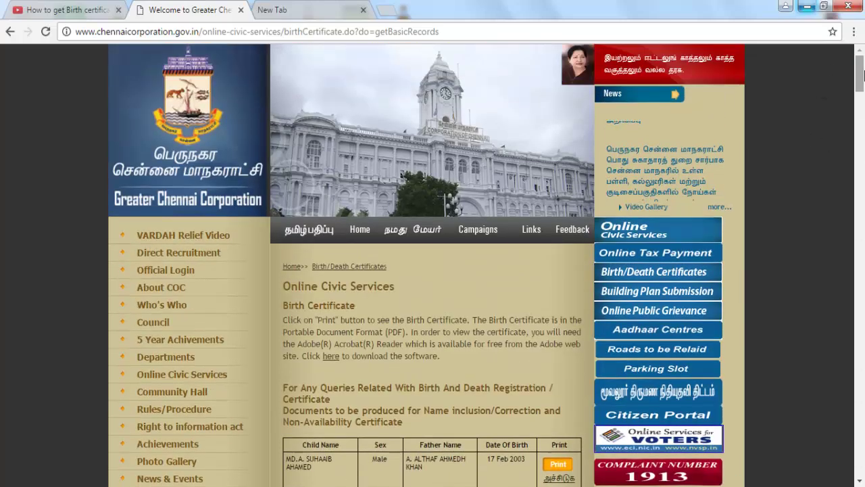
Return to Birth/Death Certificates and reopen the Birth Certificate search form
click(349, 266)
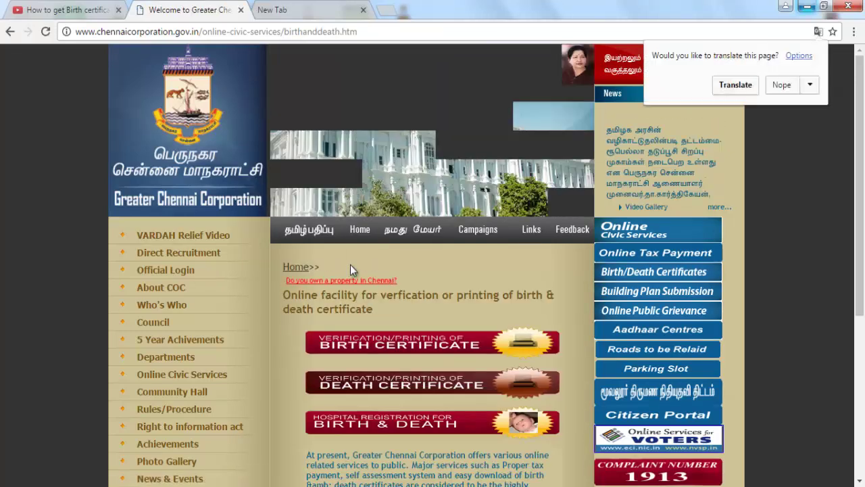
click(451, 353)
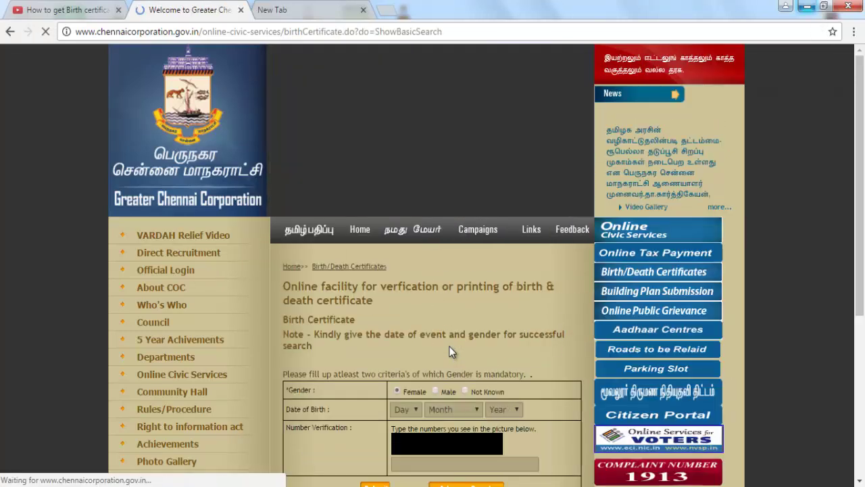
scroll(864, 158, down, 3)
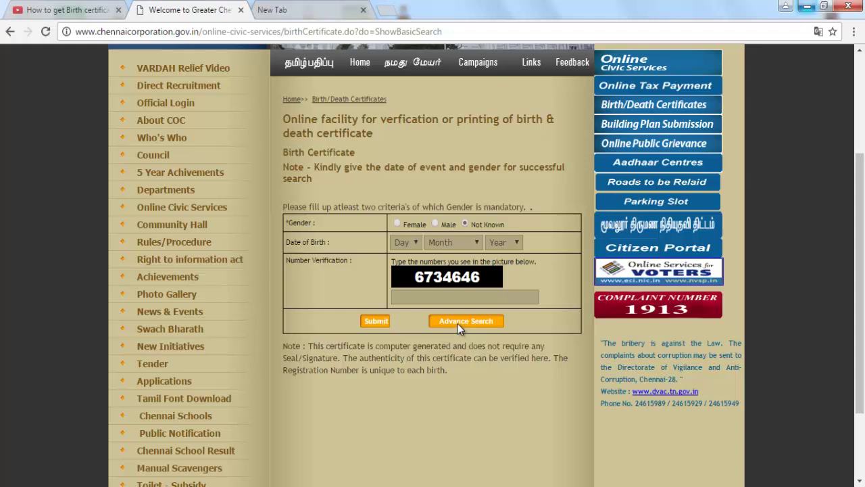
click(435, 225)
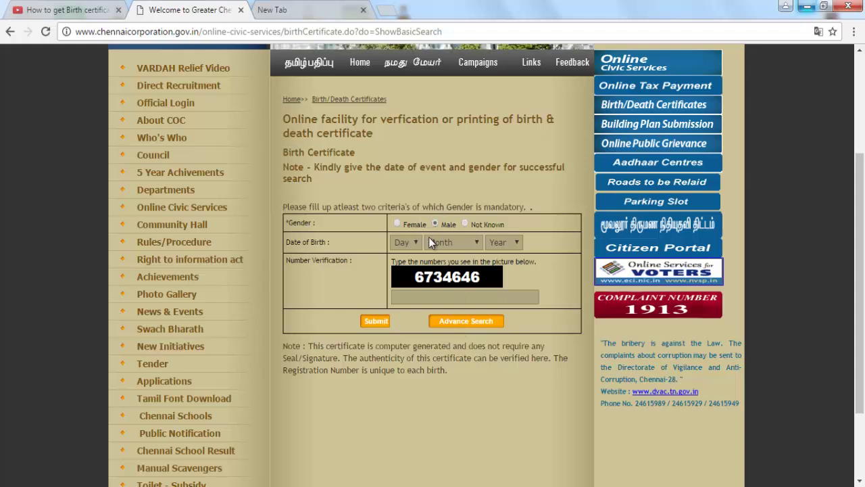
click(413, 243)
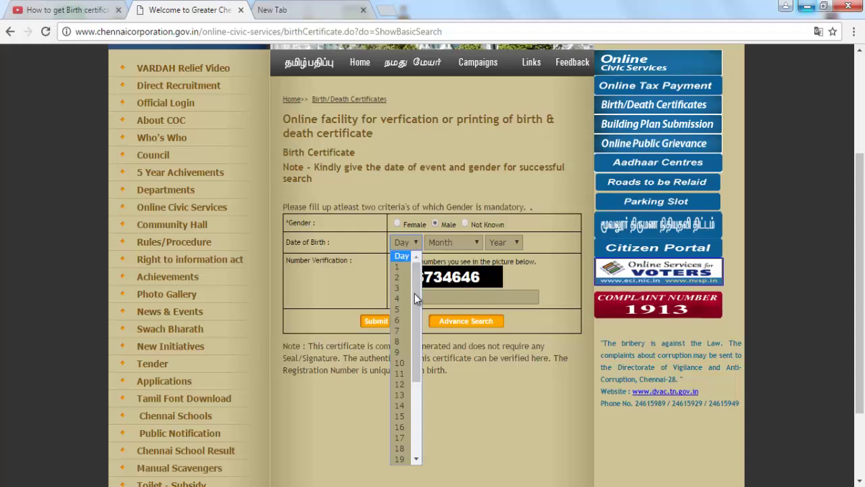
click(408, 439)
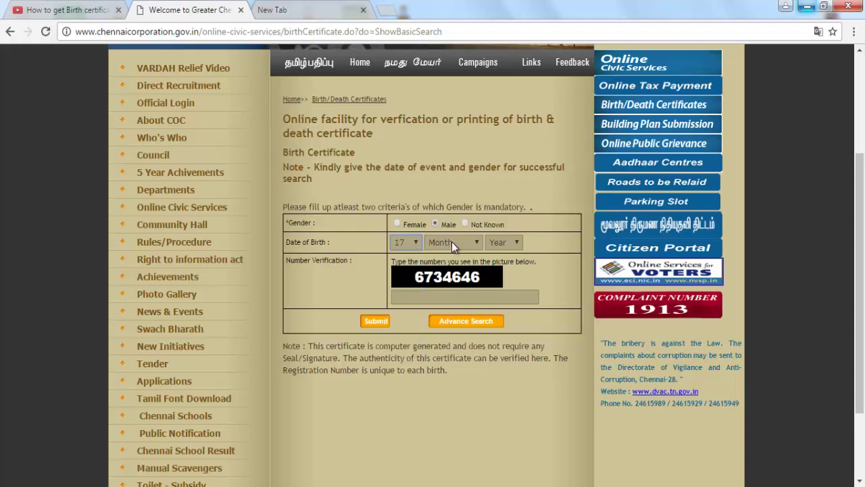
click(452, 241)
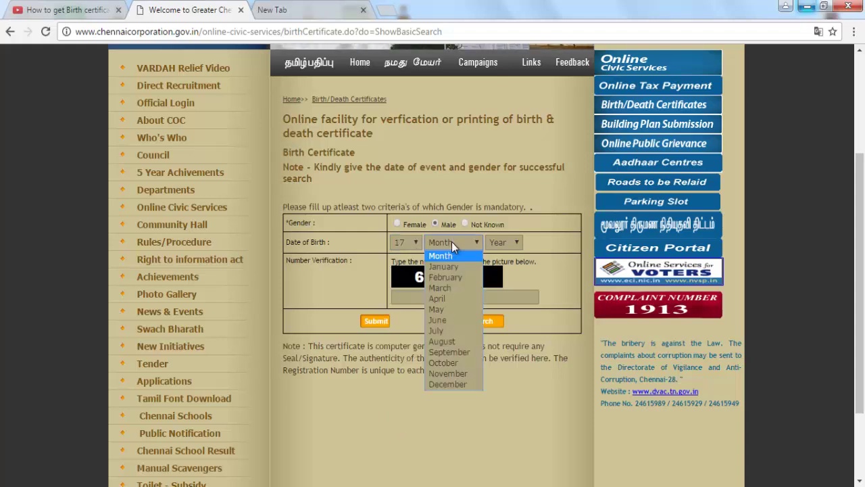
click(452, 286)
click(507, 244)
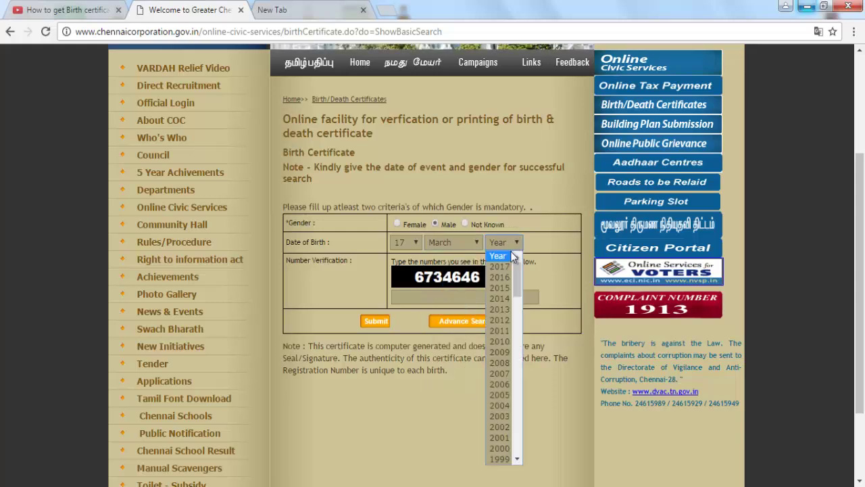
click(507, 417)
click(488, 301)
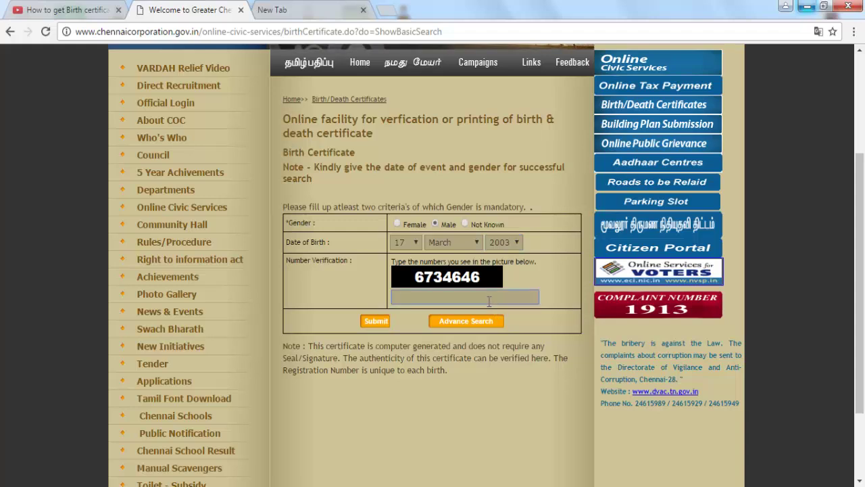
text(6734646)
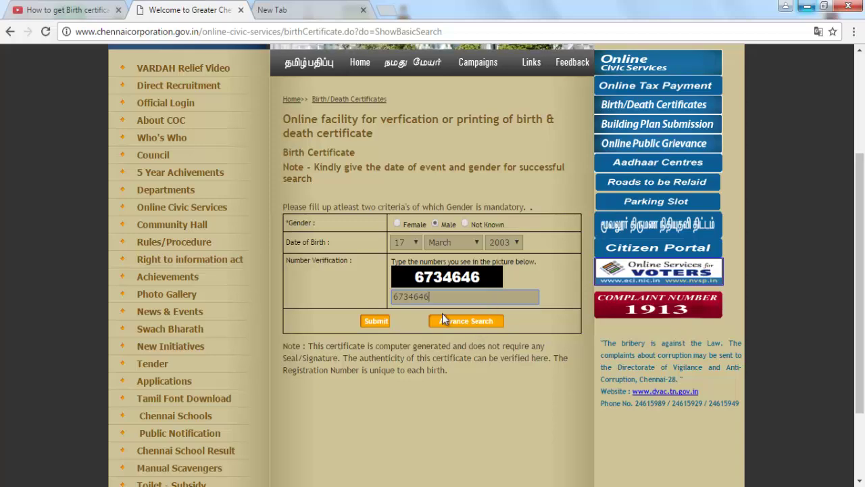
click(466, 321)
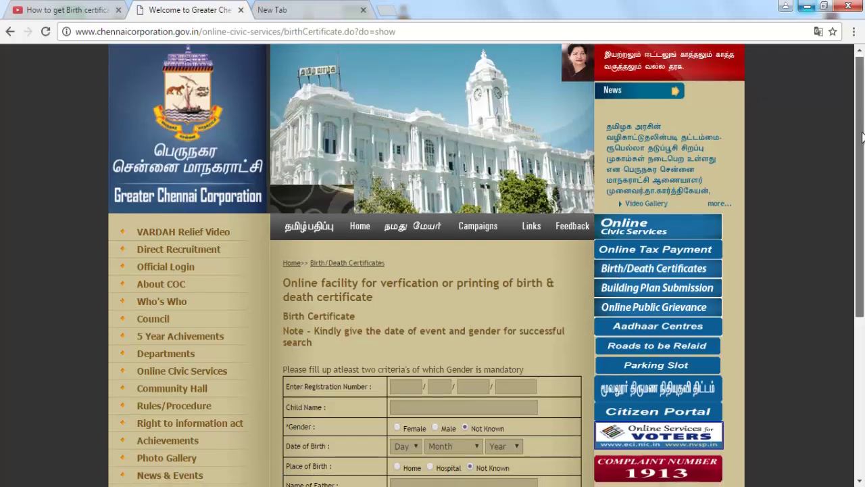
Submit the advanced search and scroll to the matching birth records table
drag(863, 108, 863, 178)
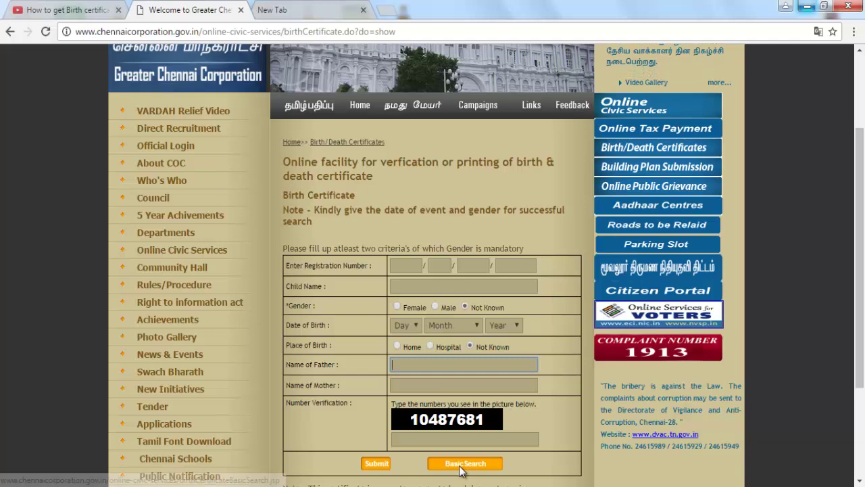
click(375, 463)
drag(861, 64, 862, 88)
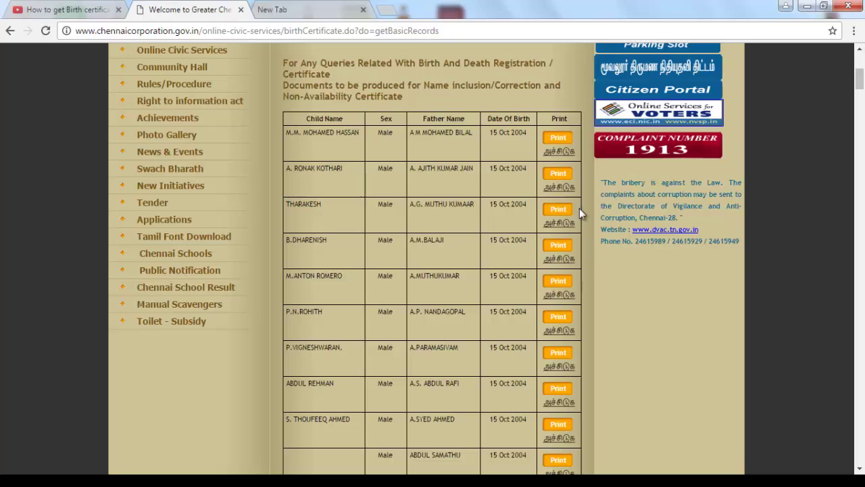
Open the fourth record's birth certificate PDF via its Print option
click(559, 247)
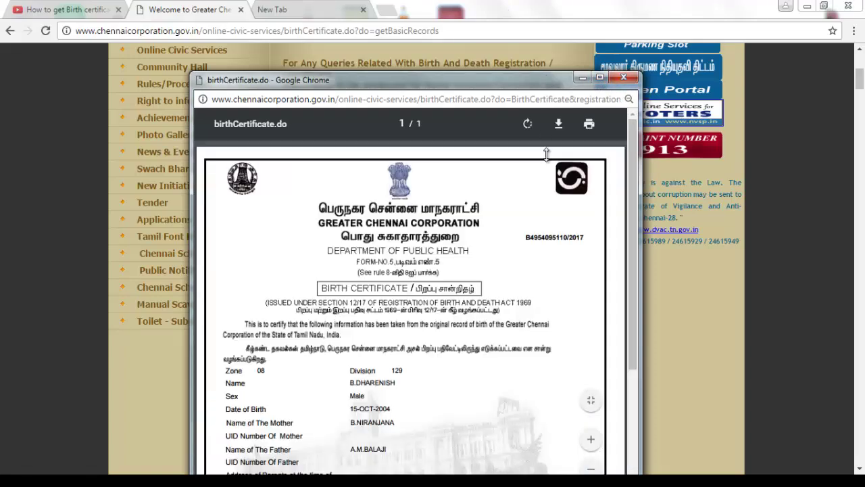
Move the certificate popup lower to view it, then close the window
drag(546, 155, 548, 249)
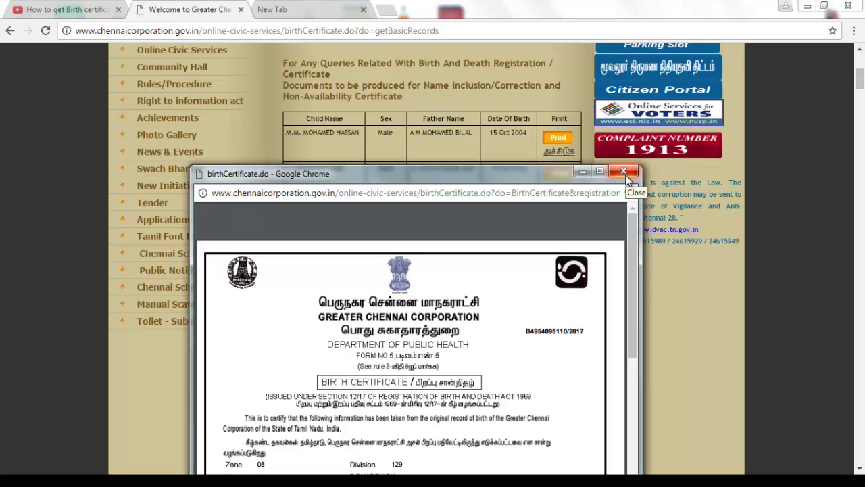
click(623, 172)
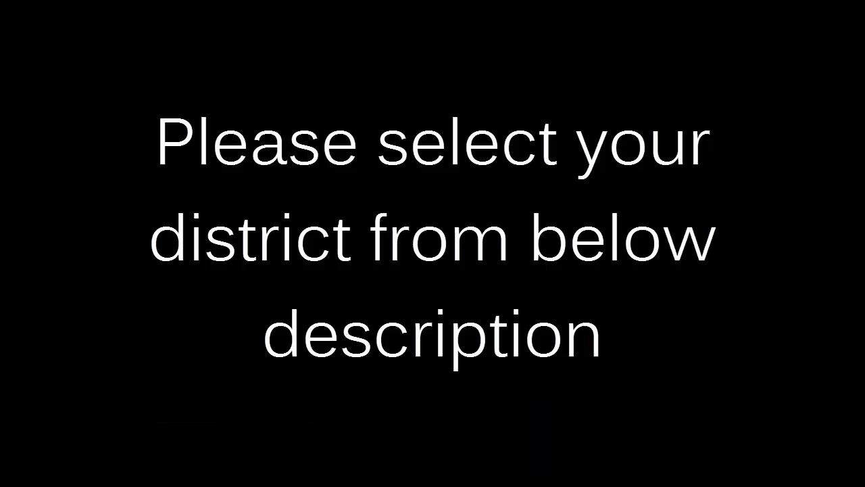